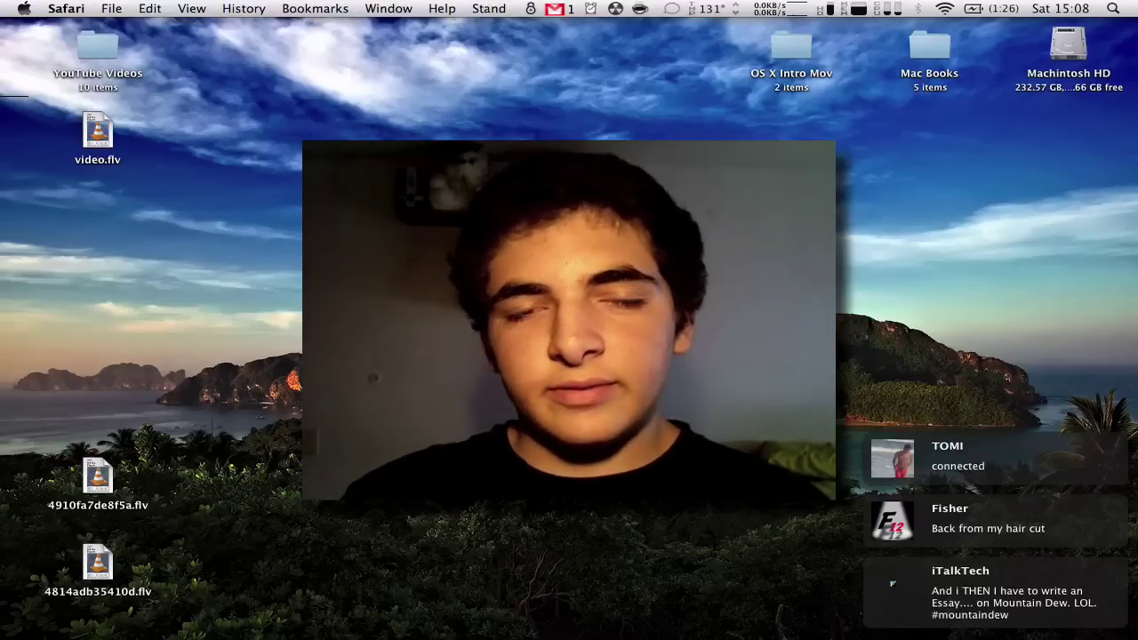
Bring the Safari window showing the Ubuntu home page back over the desktop.
key(F11)
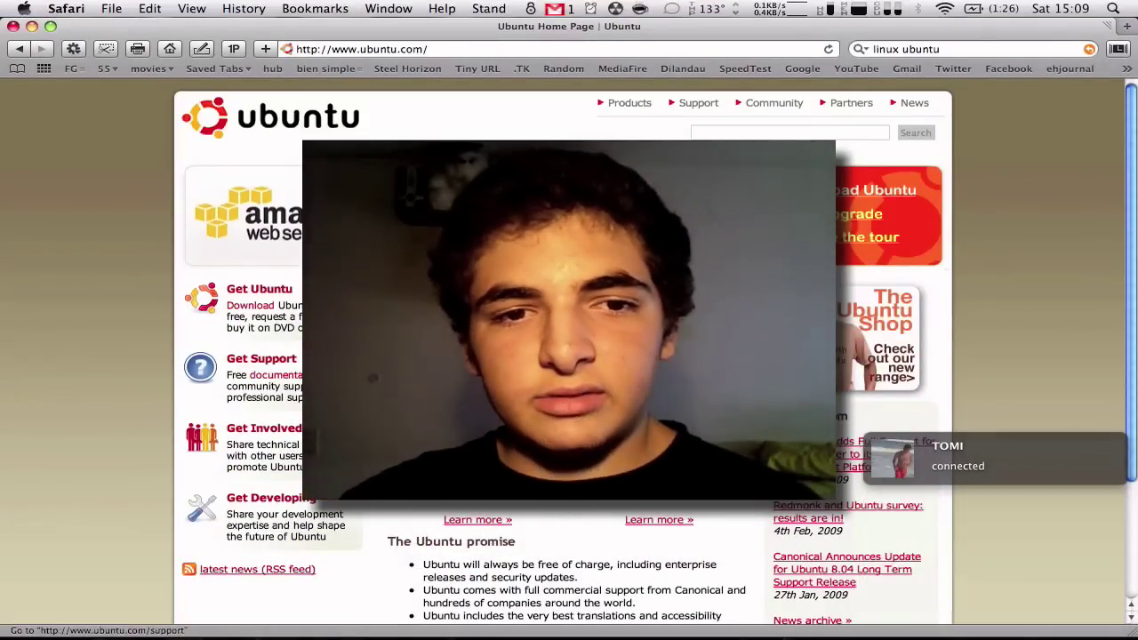
Go to the Ubuntu download page with Desktop Edition and Ubuntu 8.10 selected.
scroll(569, 355, down, 1)
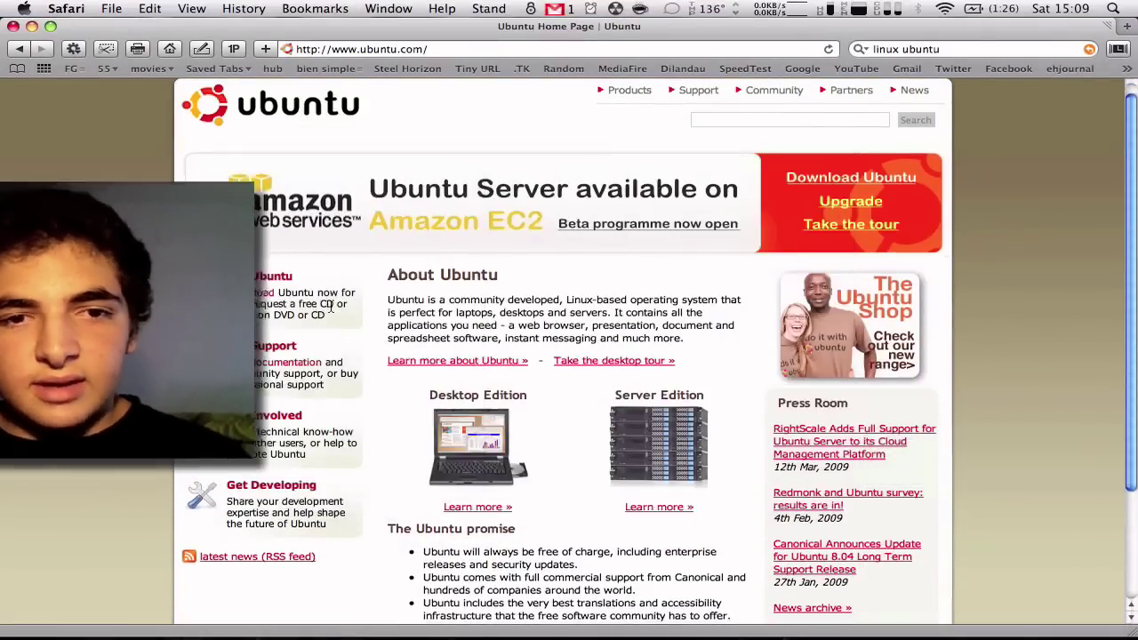
scroll(329, 301, up, 1)
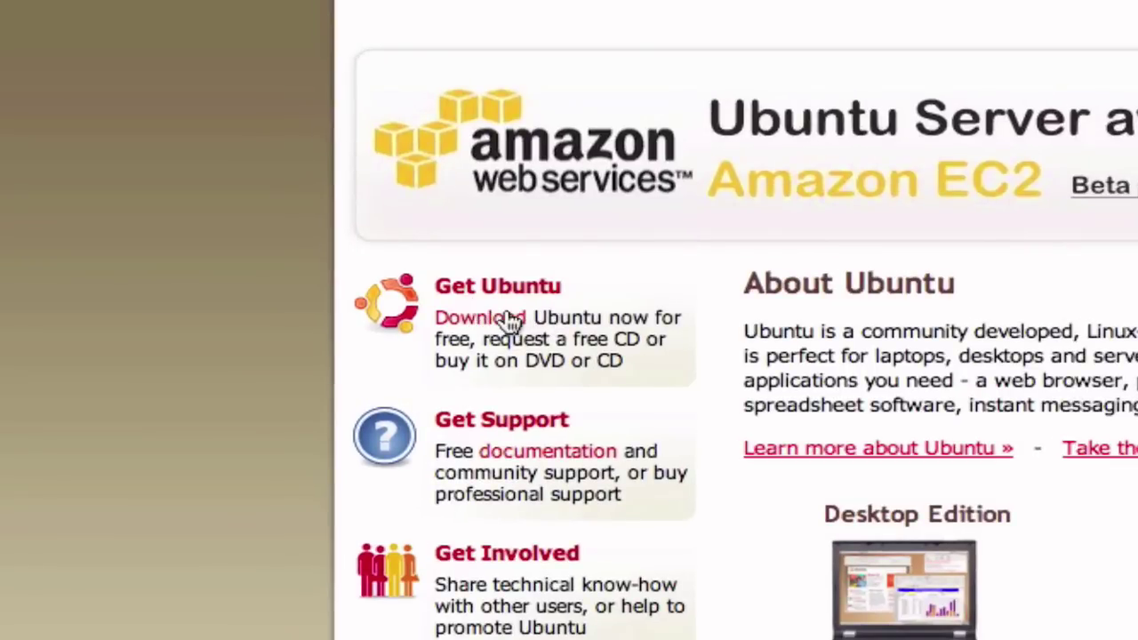
click(511, 318)
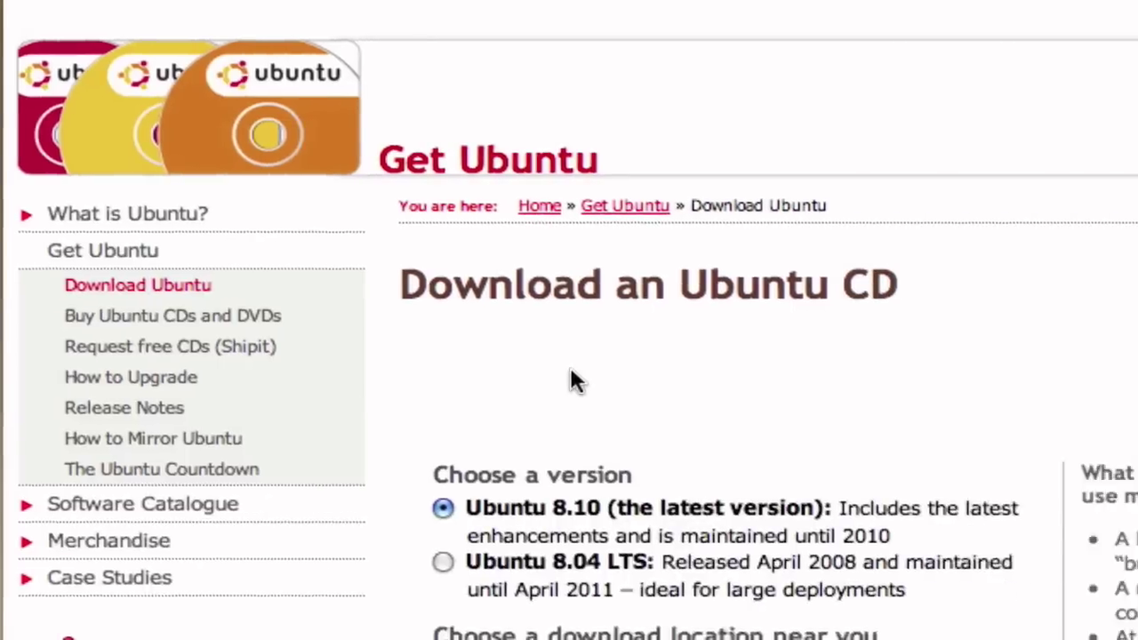
scroll(482, 476, down, 4)
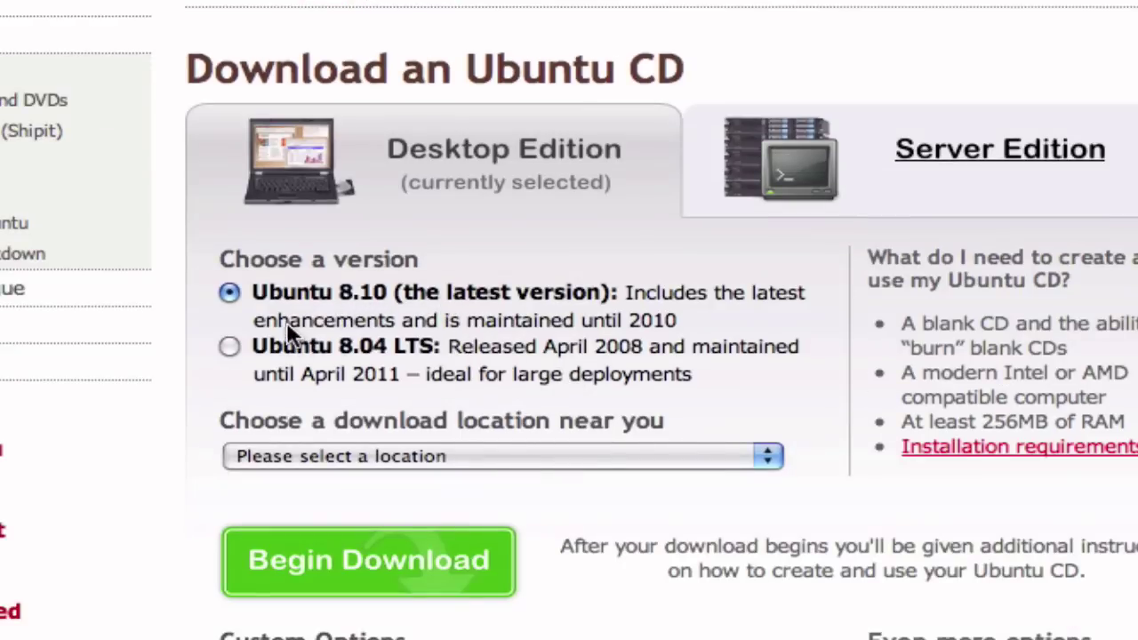
click(277, 296)
Start downloading the Ubuntu 8.10 ISO from the Argentina Patan.com.ar mirror.
click(350, 458)
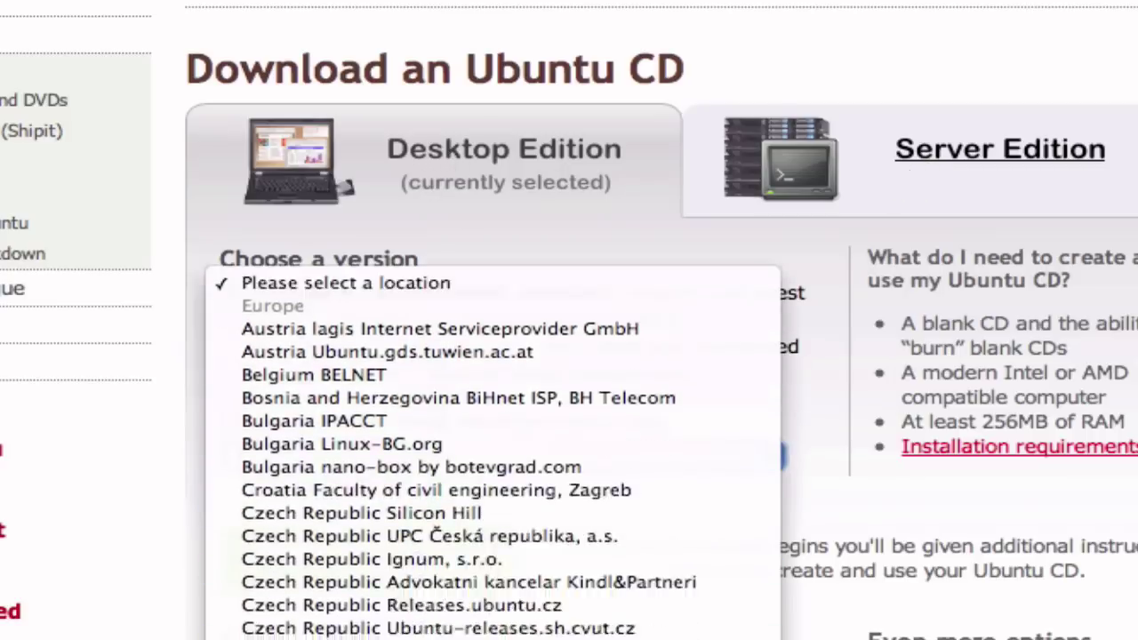
scroll(480, 400, down, 15)
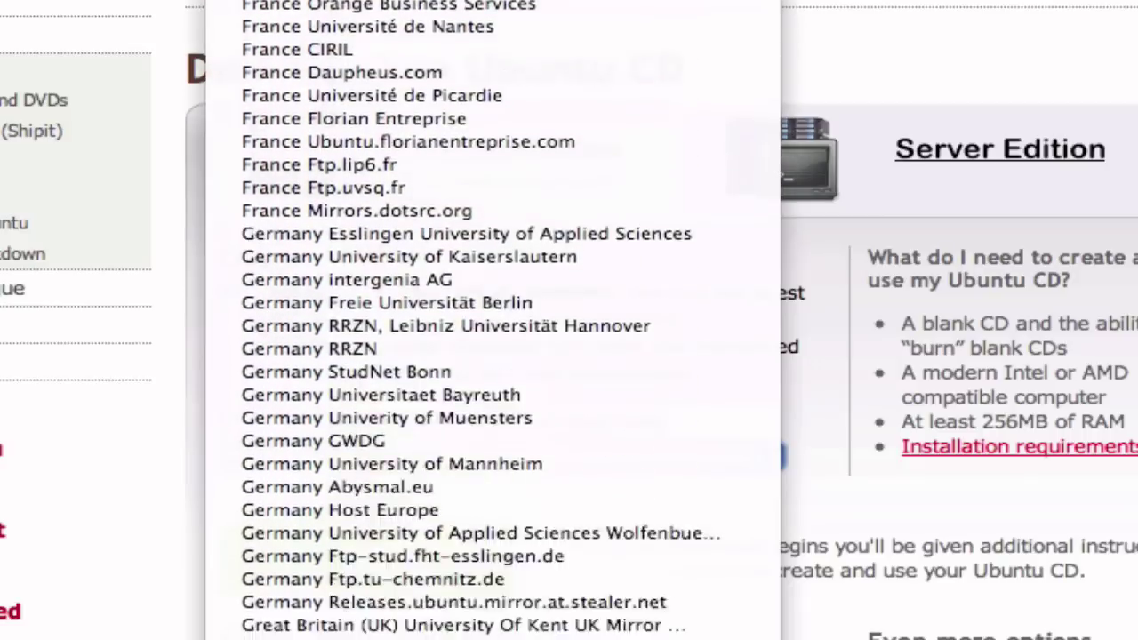
scroll(480, 400, down, 20)
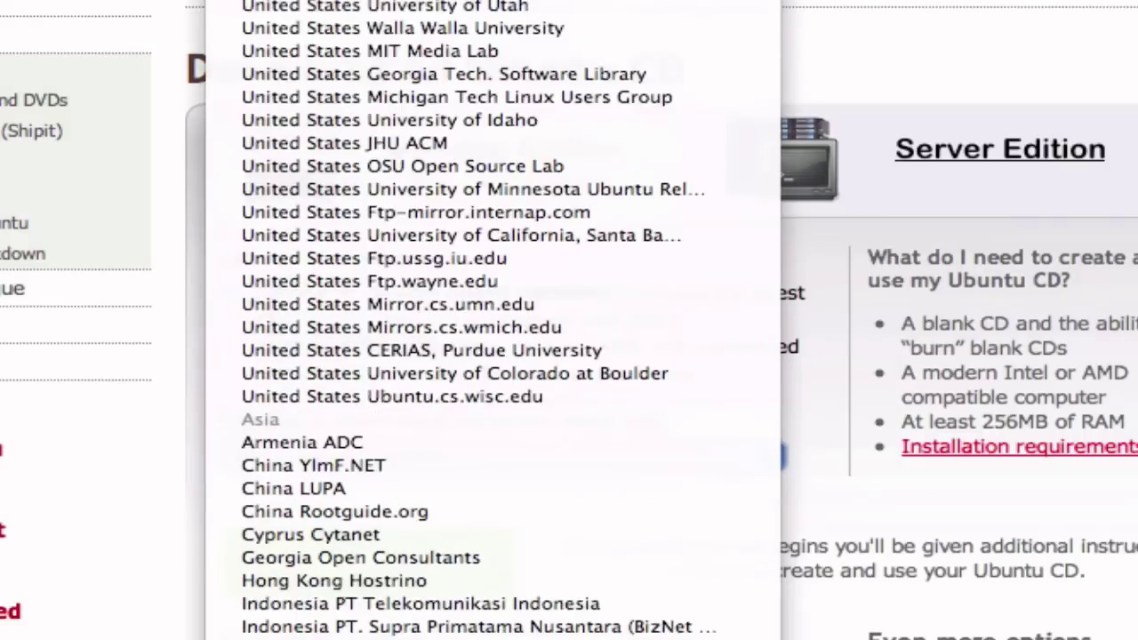
scroll(480, 400, down, 20)
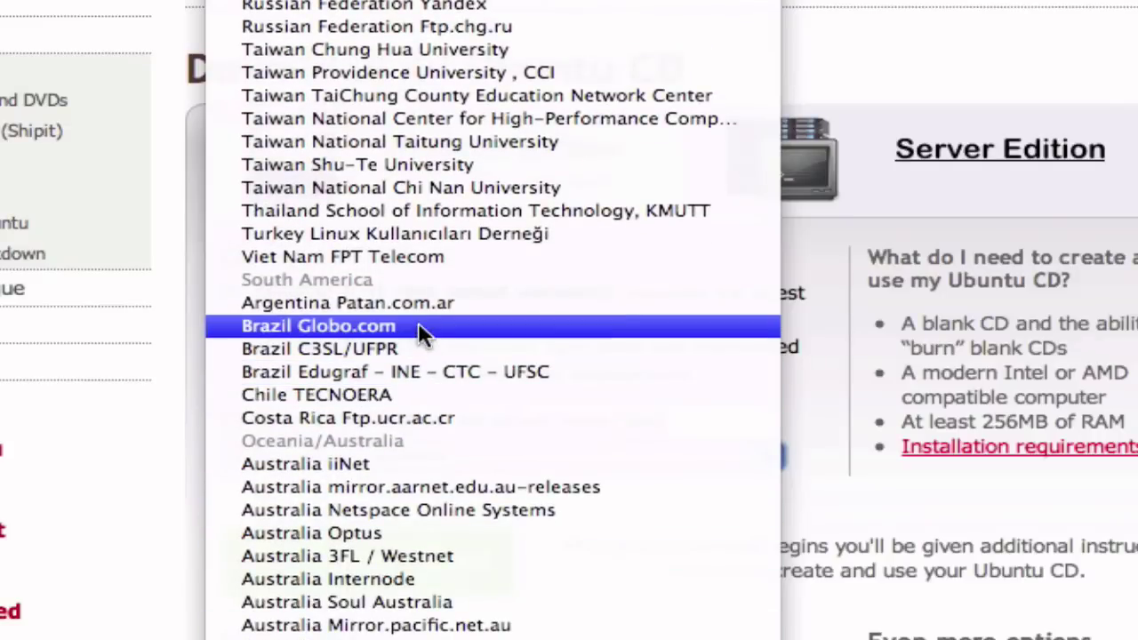
click(410, 305)
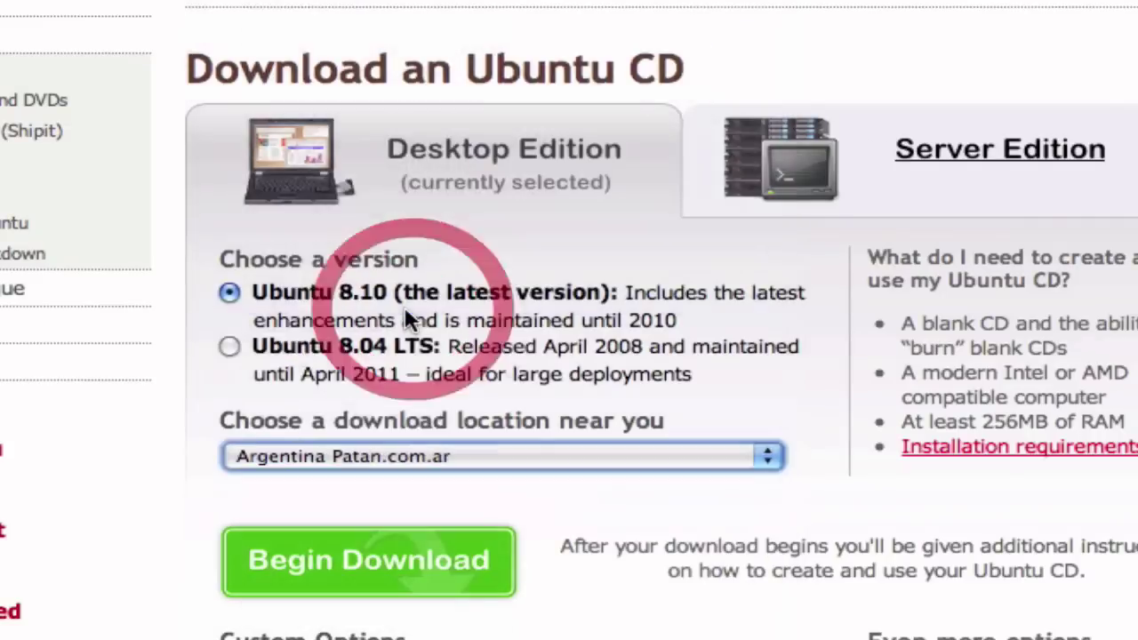
click(453, 576)
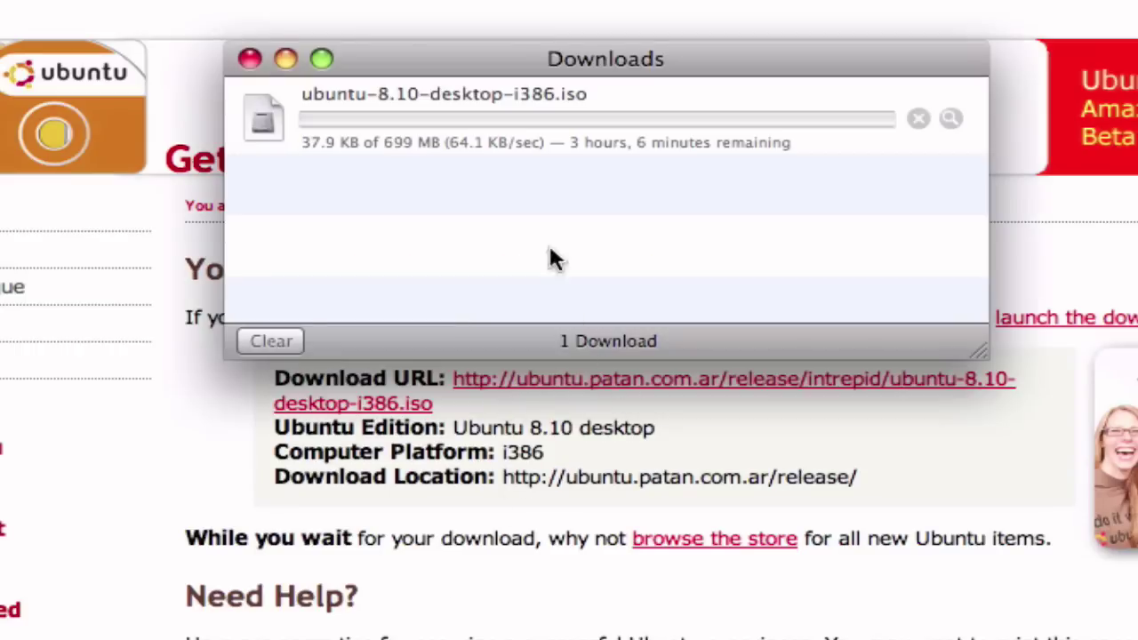
Stop the ubuntu-8.10-desktop-i386.iso download and clear it from the Downloads list.
click(474, 112)
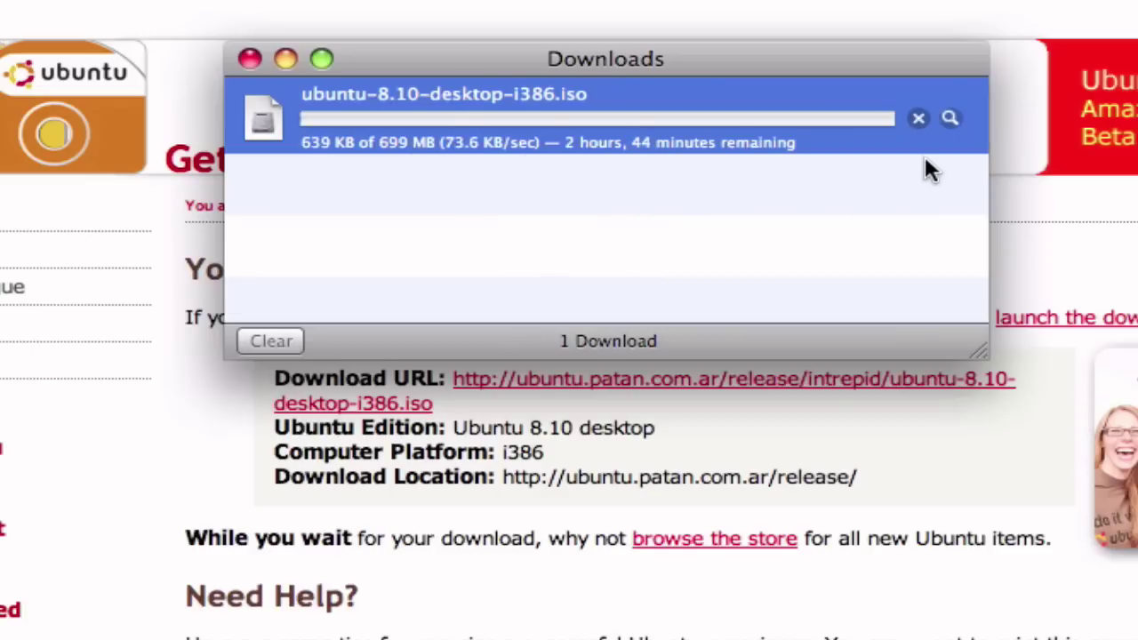
click(918, 118)
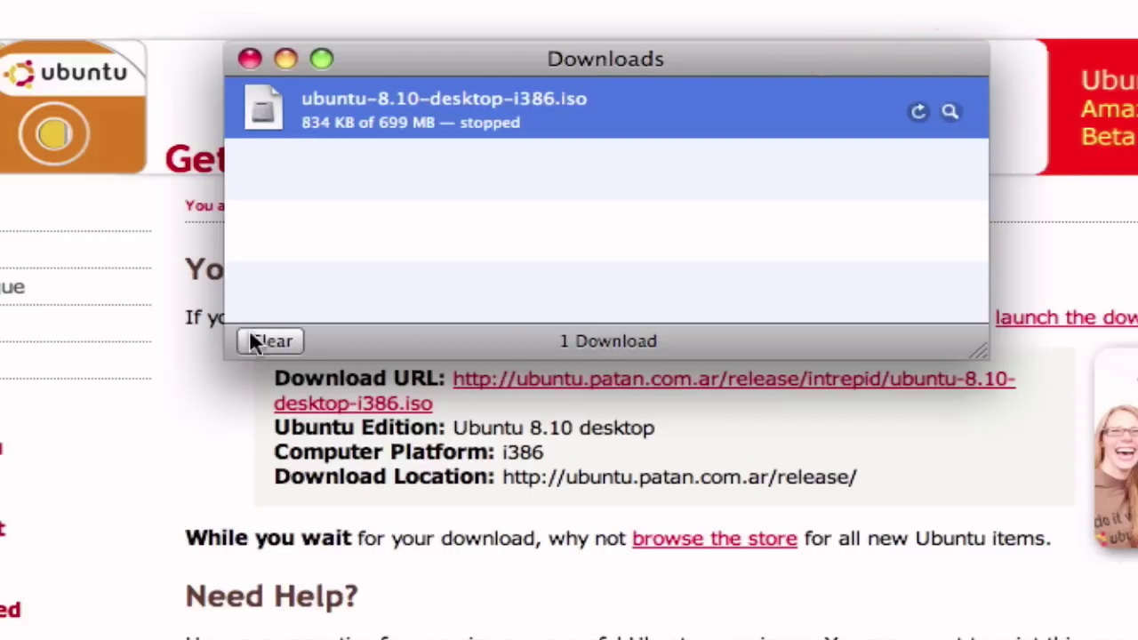
click(269, 342)
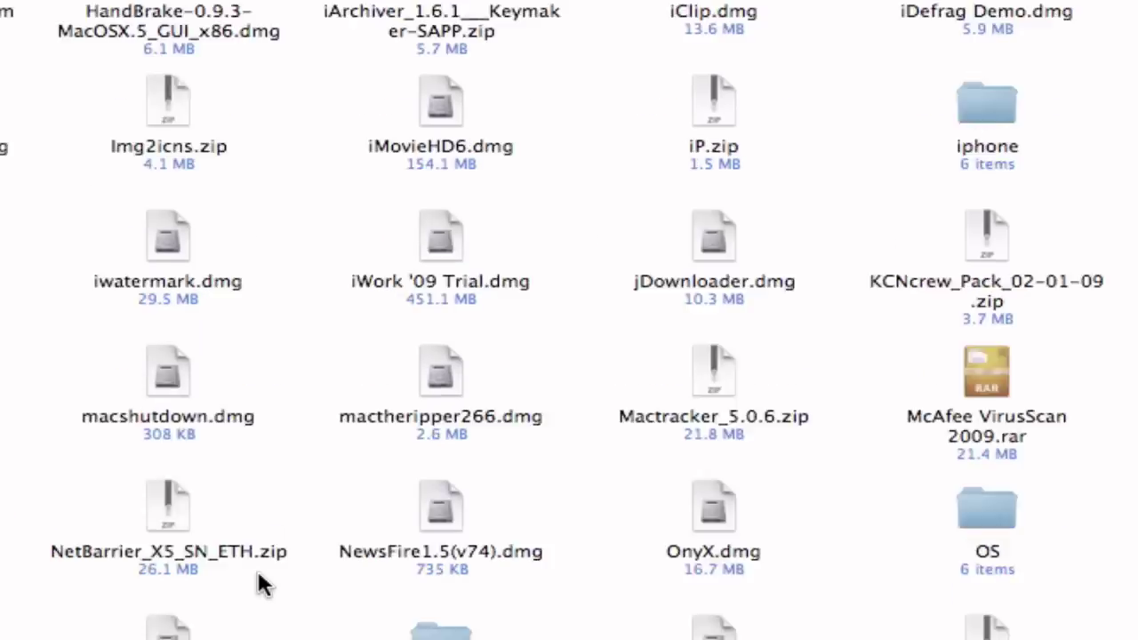
Select Linux Ubuntu.iso in the OS folder and bring Toast forward on Copy › Image File.
double_click(987, 22)
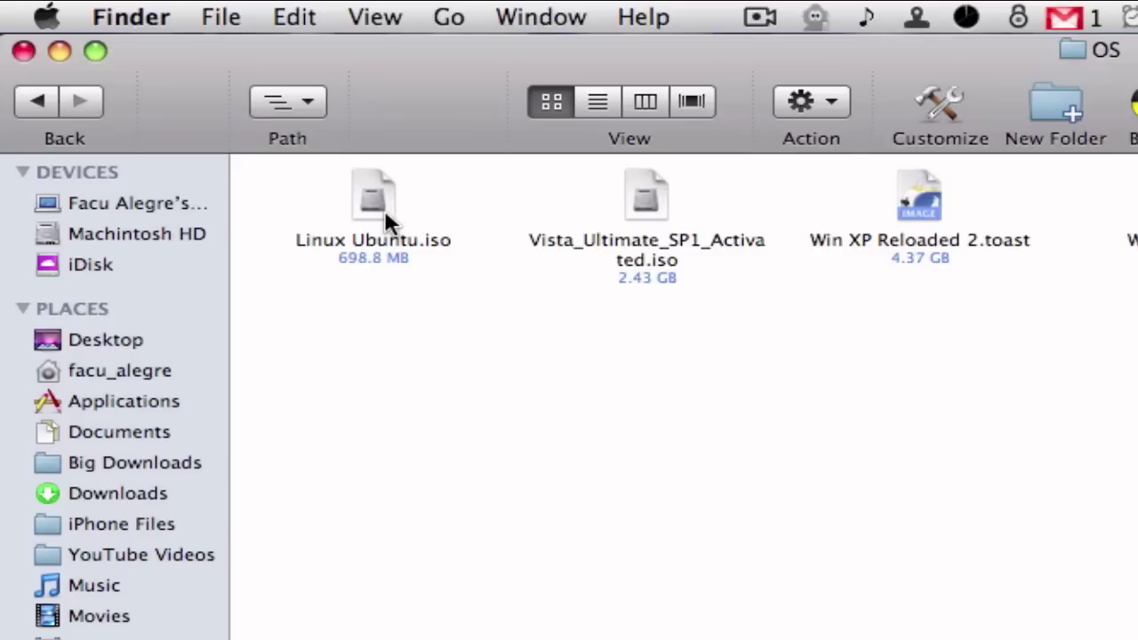
click(370, 237)
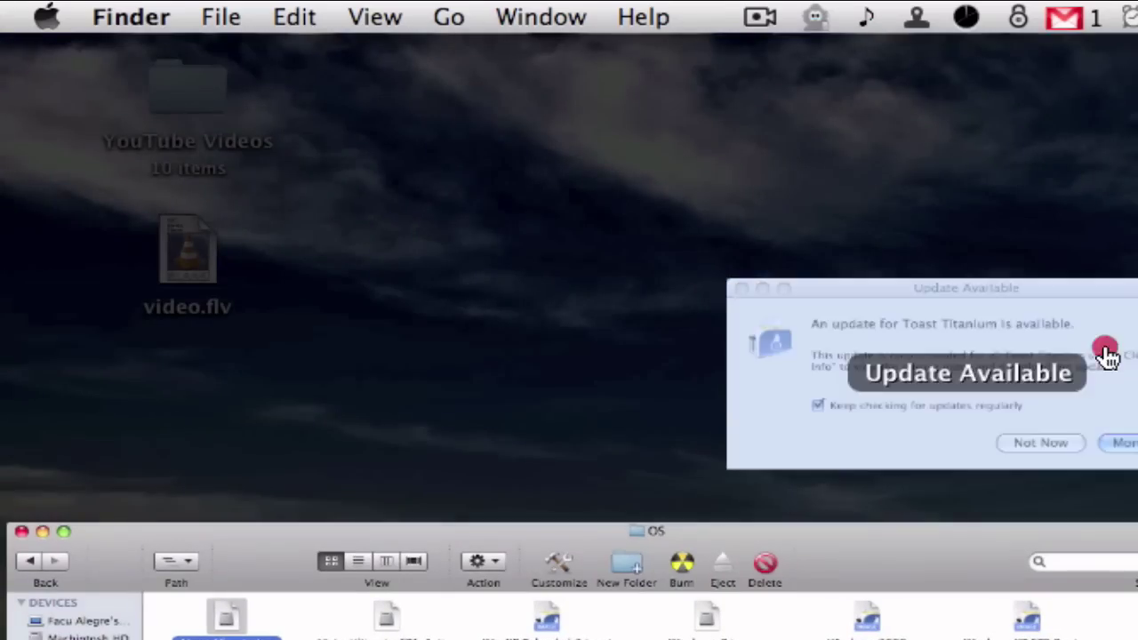
click(1102, 347)
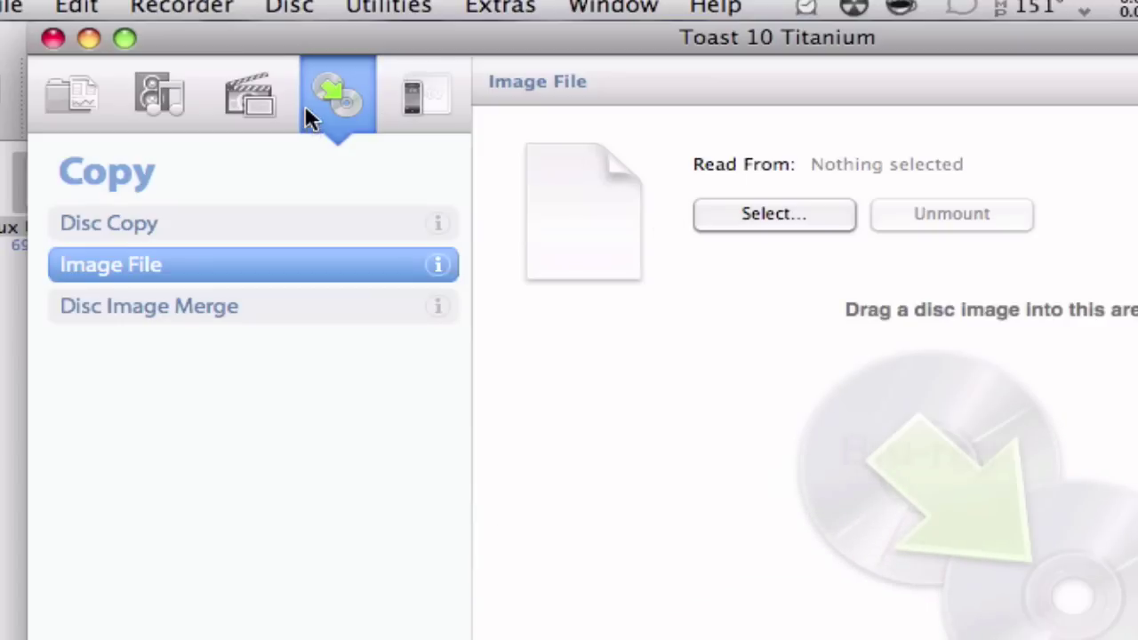
Drag Linux Ubuntu.iso into Toast's Image File pane as the 698.8 MB ISO 9660 source.
click(337, 101)
drag(351, 38, 613, 38)
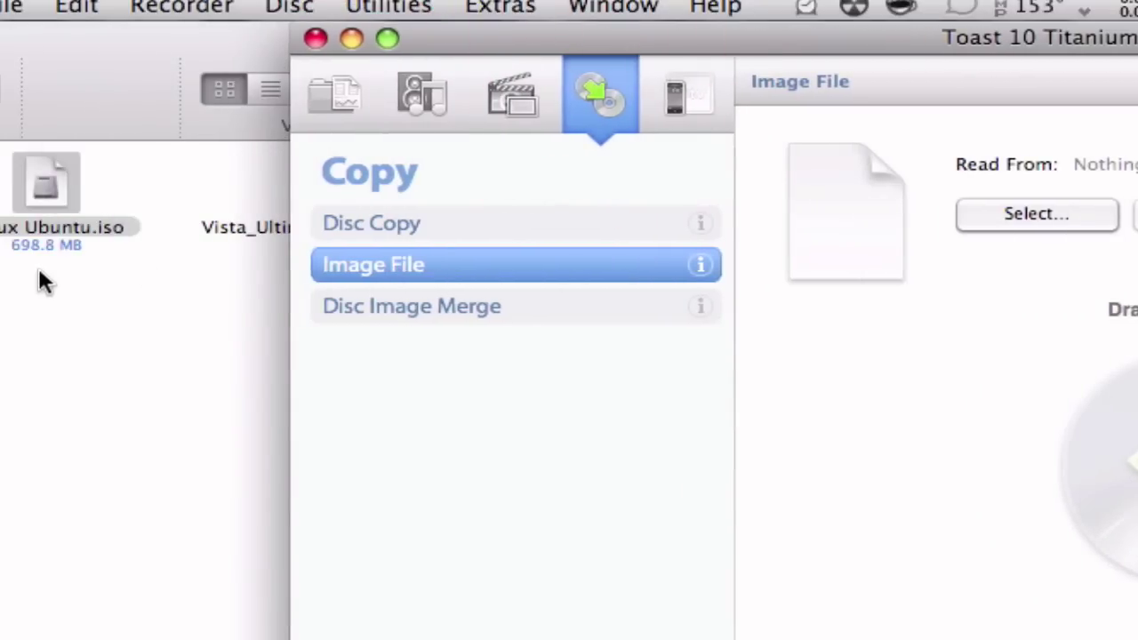
drag(47, 175, 909, 490)
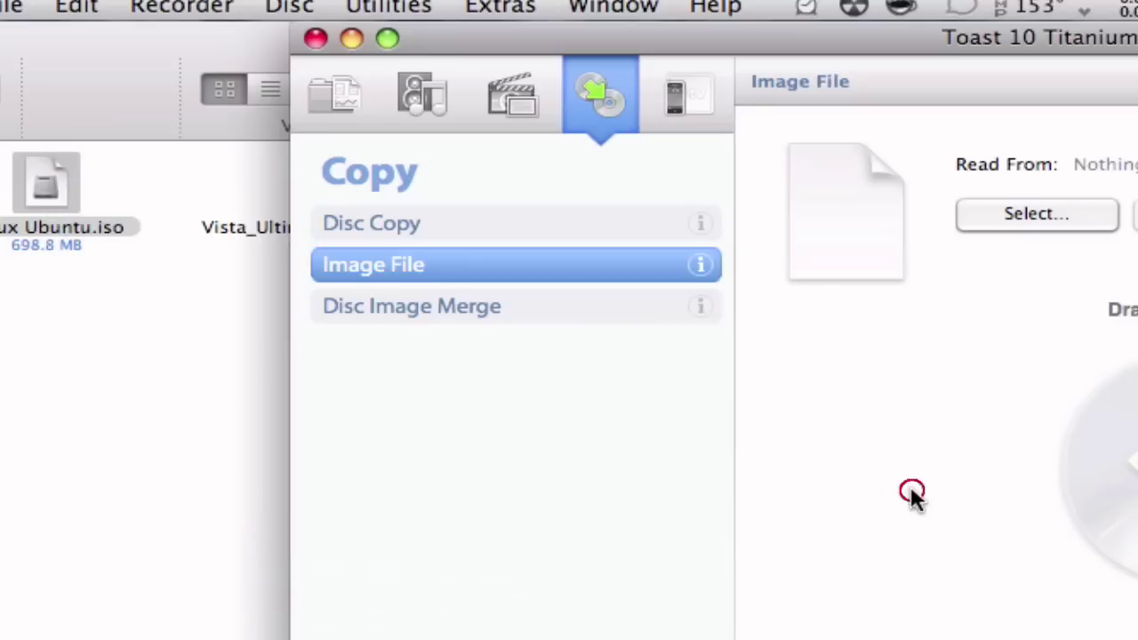
drag(1008, 36, 716, 13)
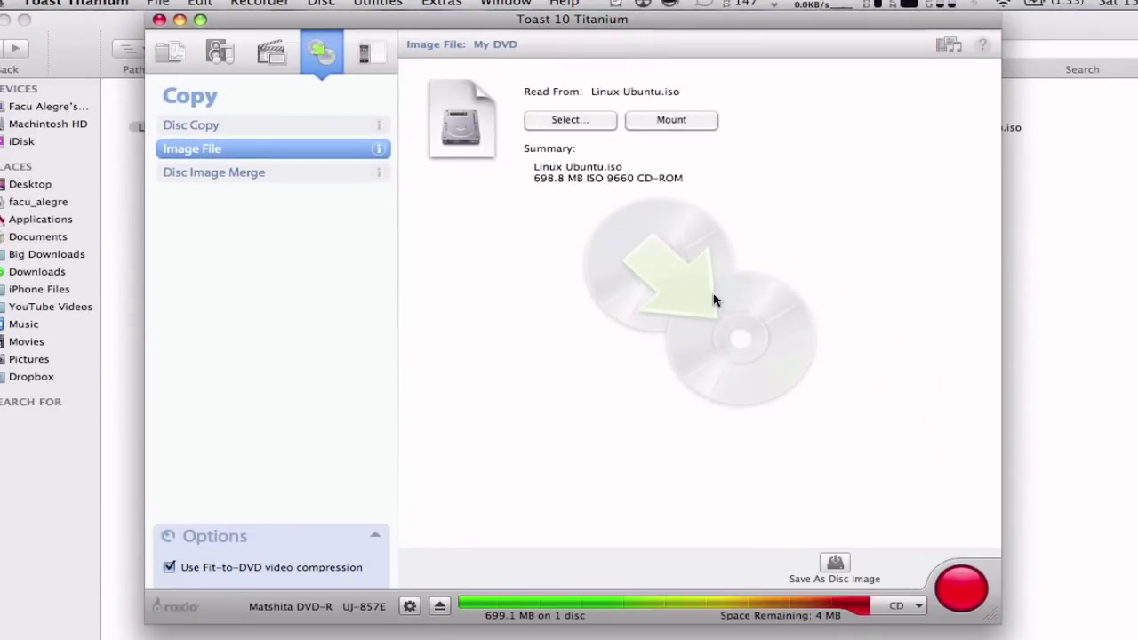
click(895, 606)
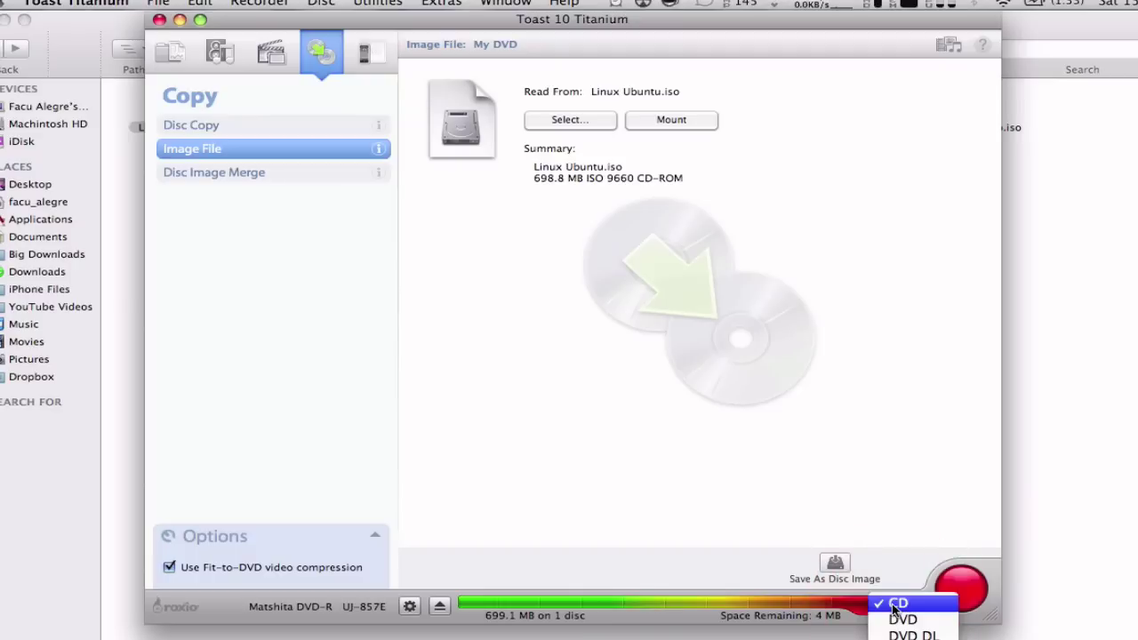
click(894, 475)
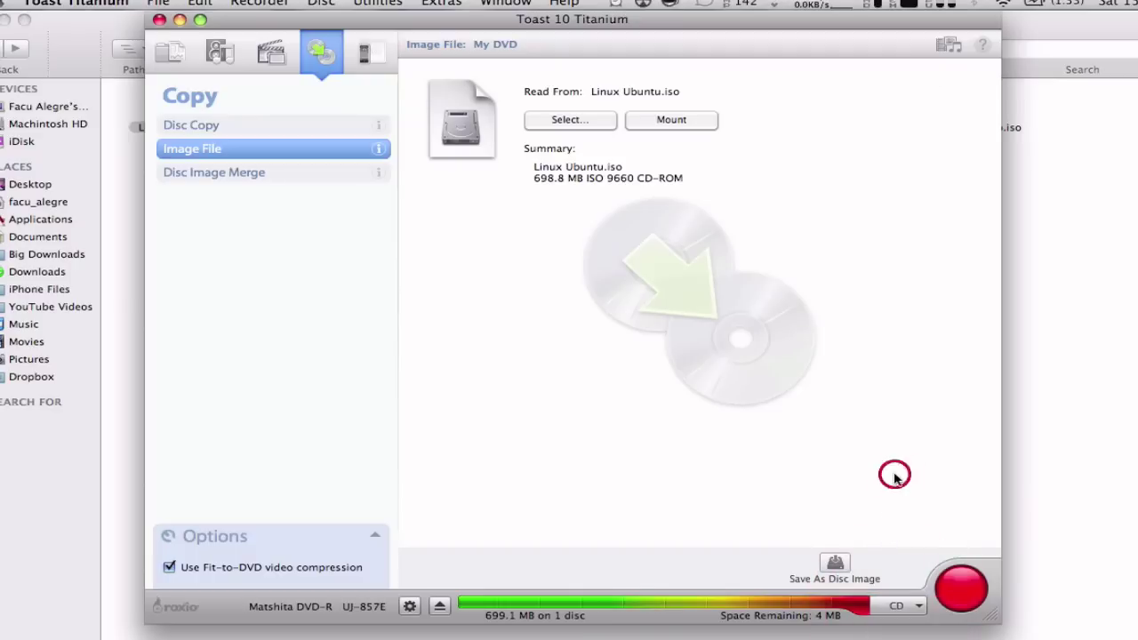
click(889, 604)
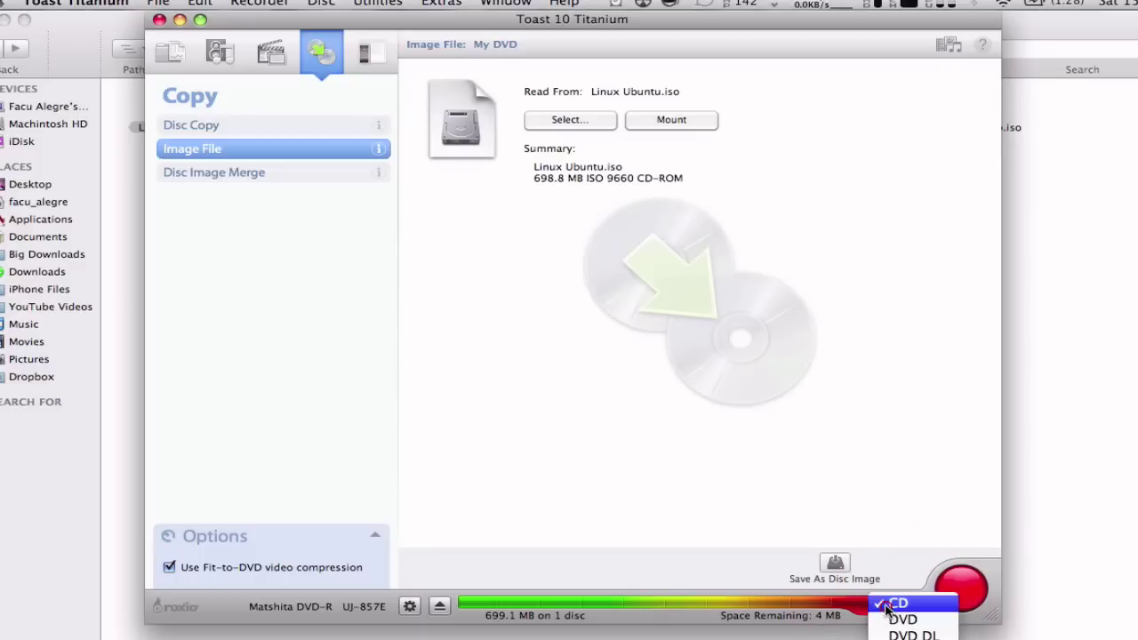
click(902, 620)
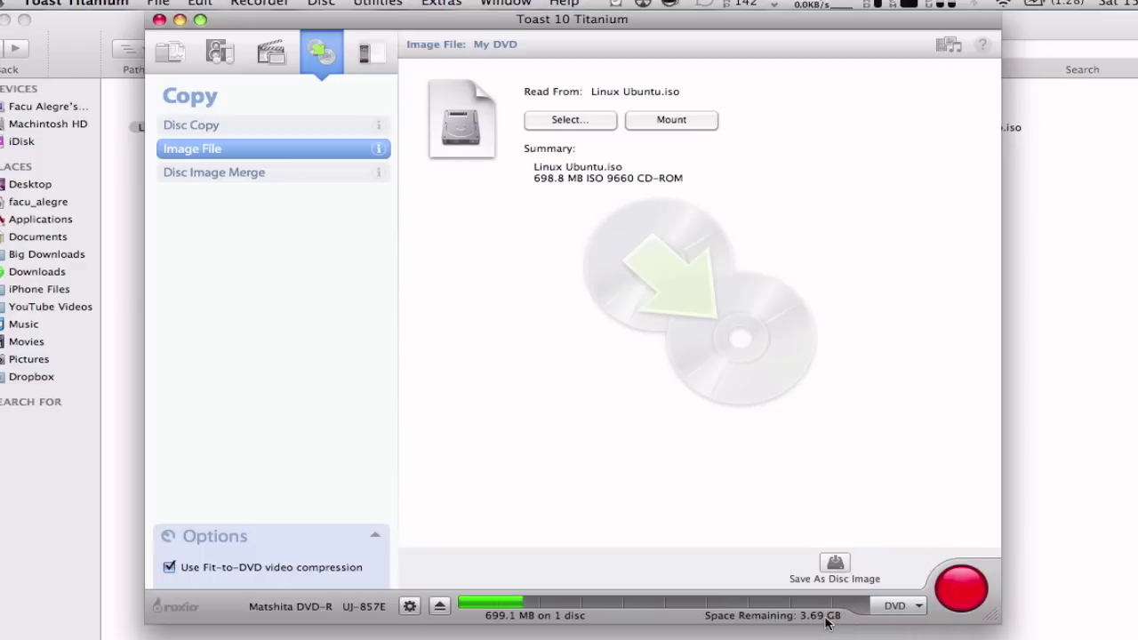
click(885, 611)
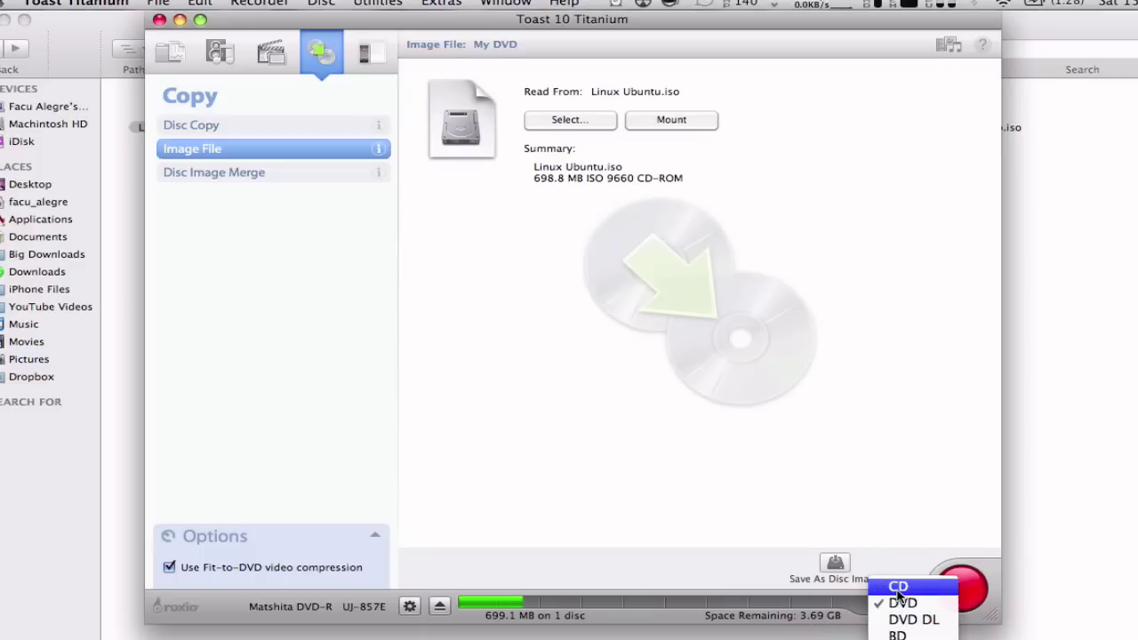
click(898, 587)
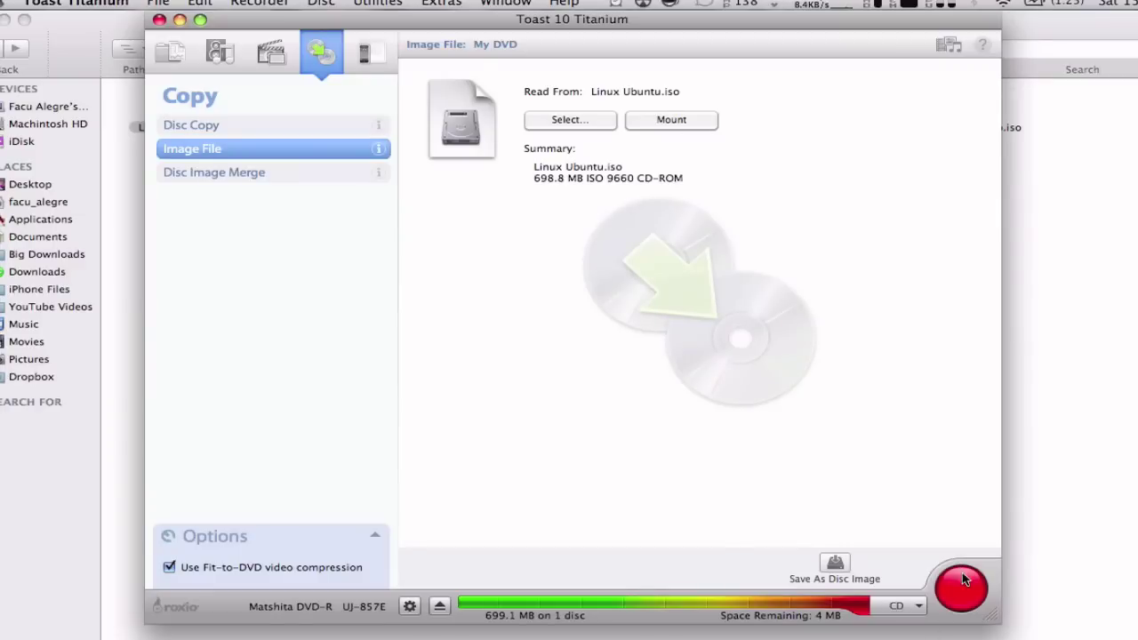
Burn the Ubuntu image to the CD-R at Best write speed, 1 copy.
click(958, 582)
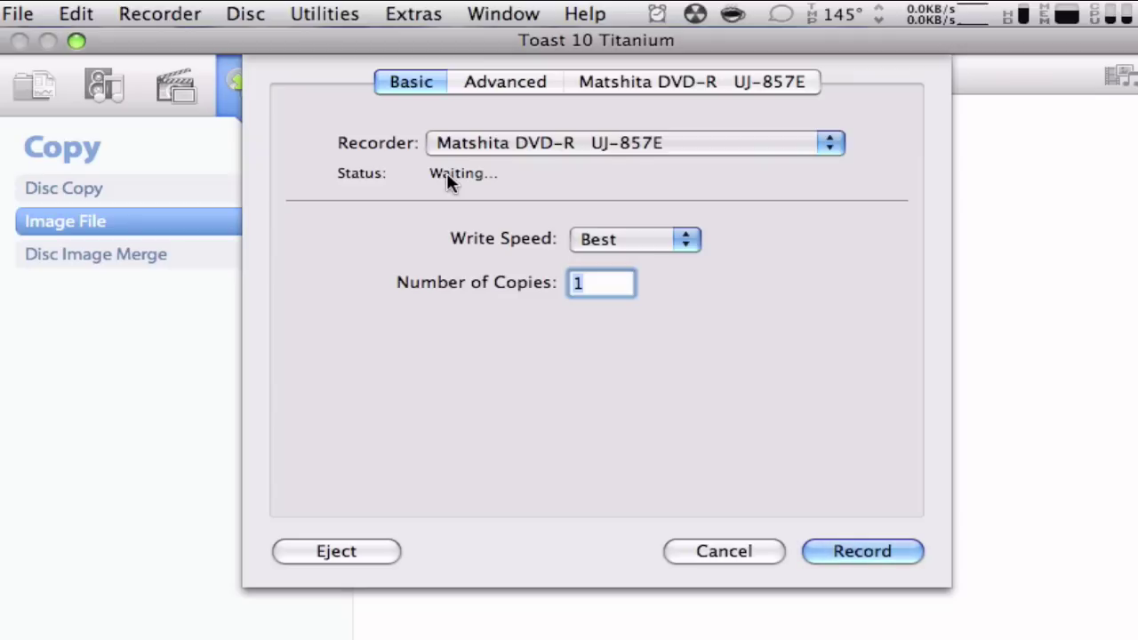
click(576, 240)
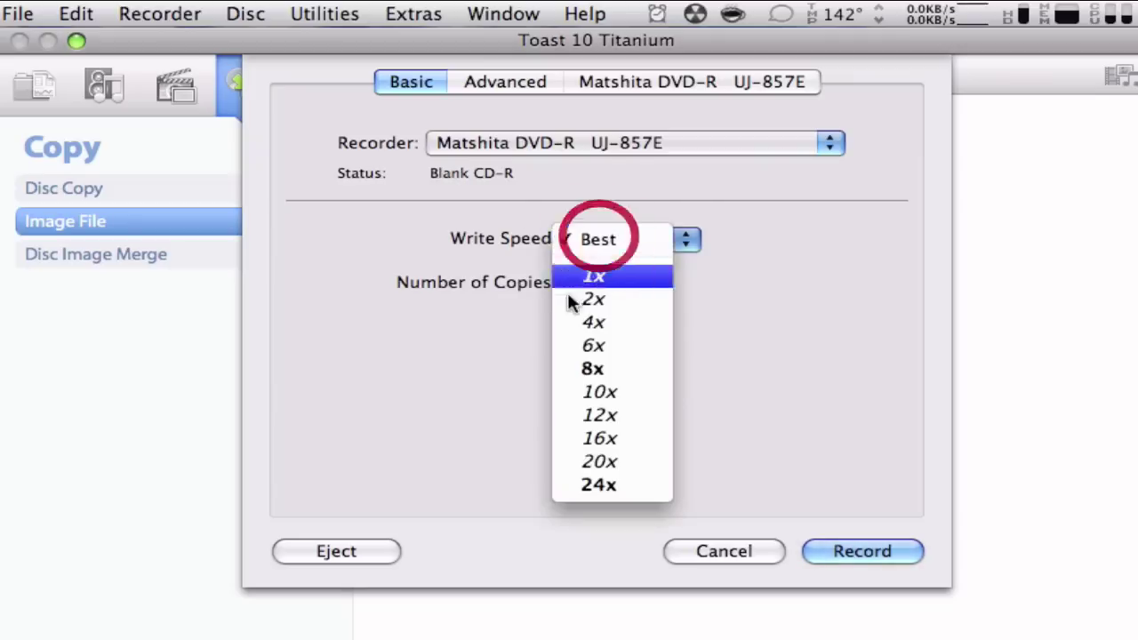
click(393, 348)
click(576, 281)
click(435, 378)
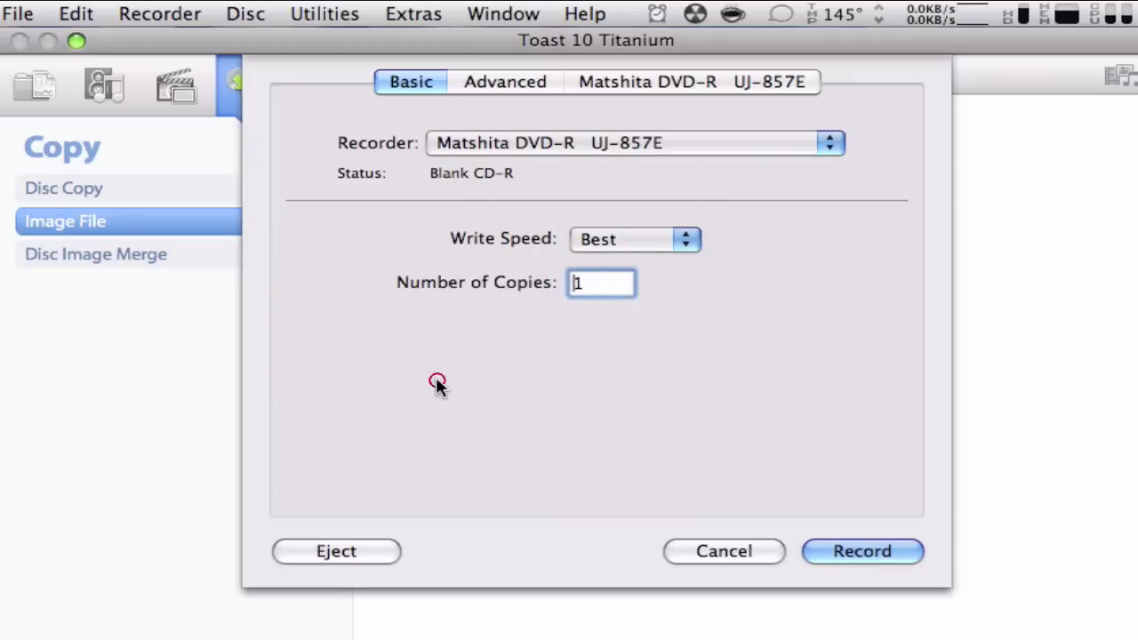
click(614, 240)
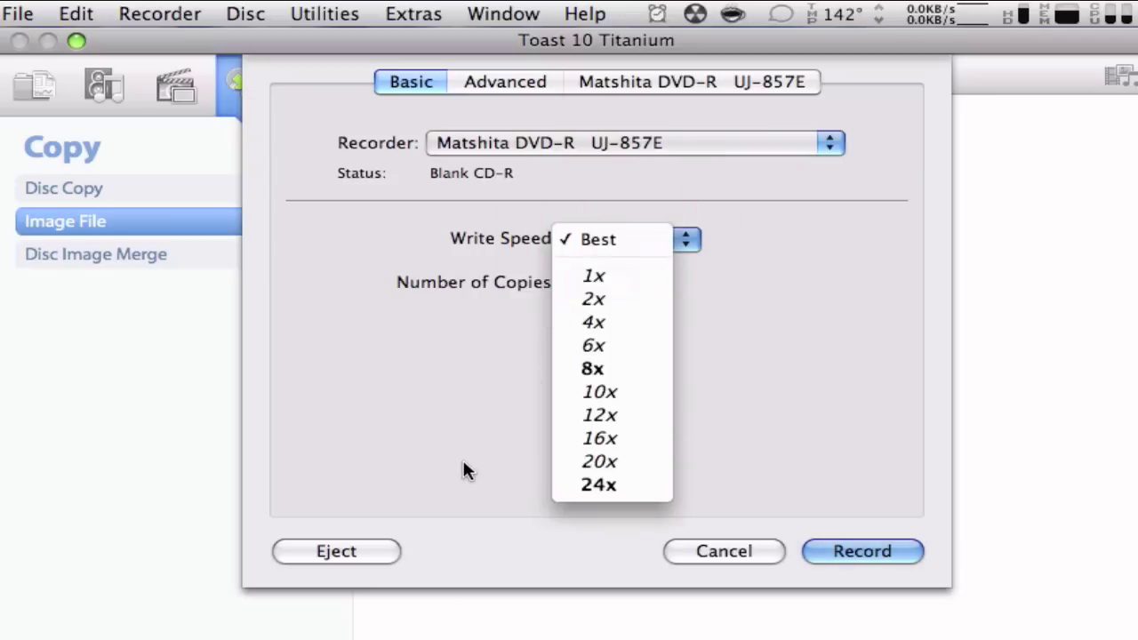
click(374, 375)
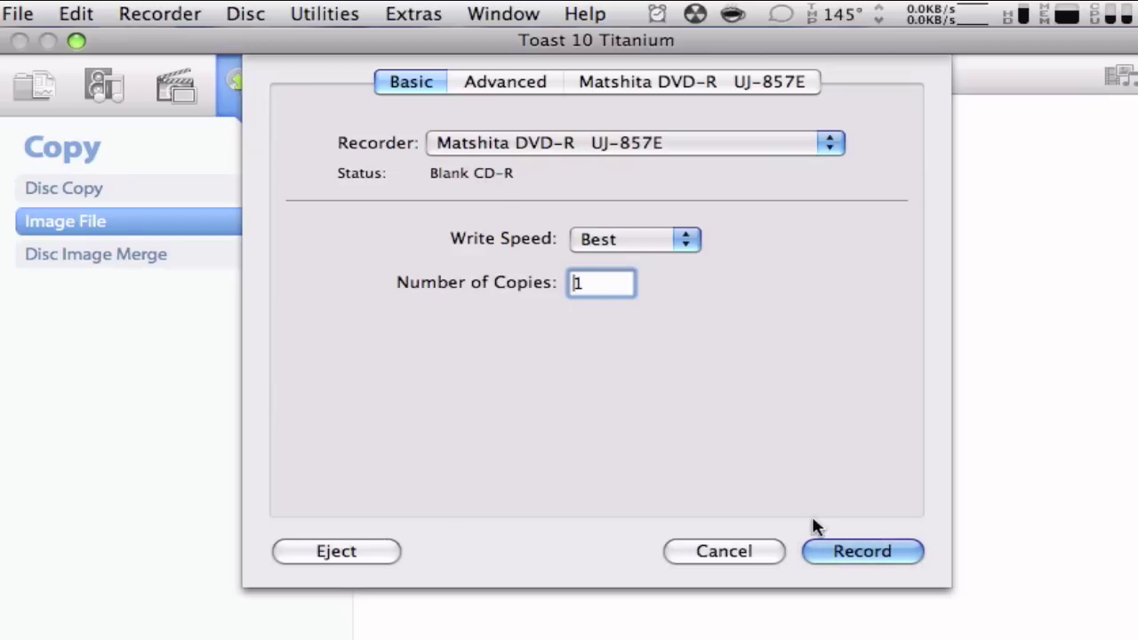
click(835, 549)
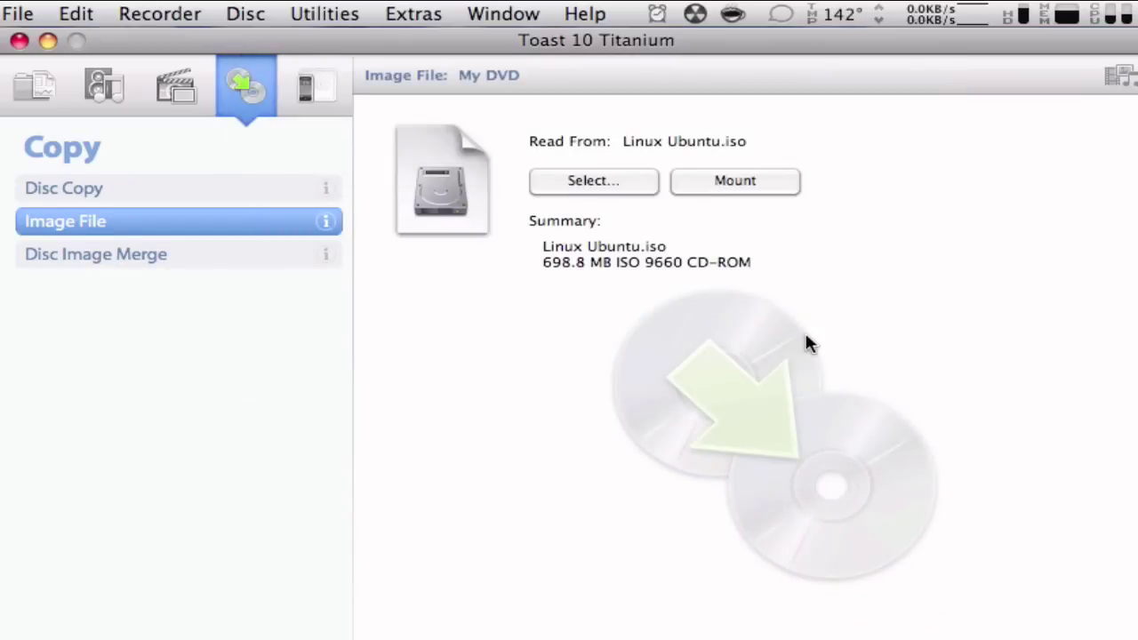